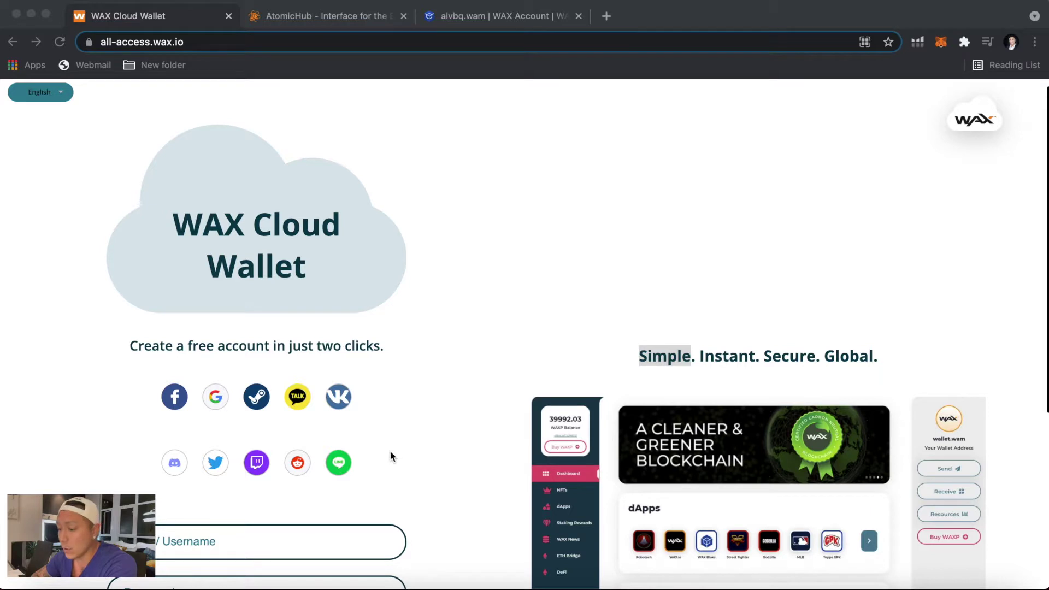
# Start logging in to WAX Cloud Wallet with a Google account
pyautogui.scroll(-5, 408, 469)
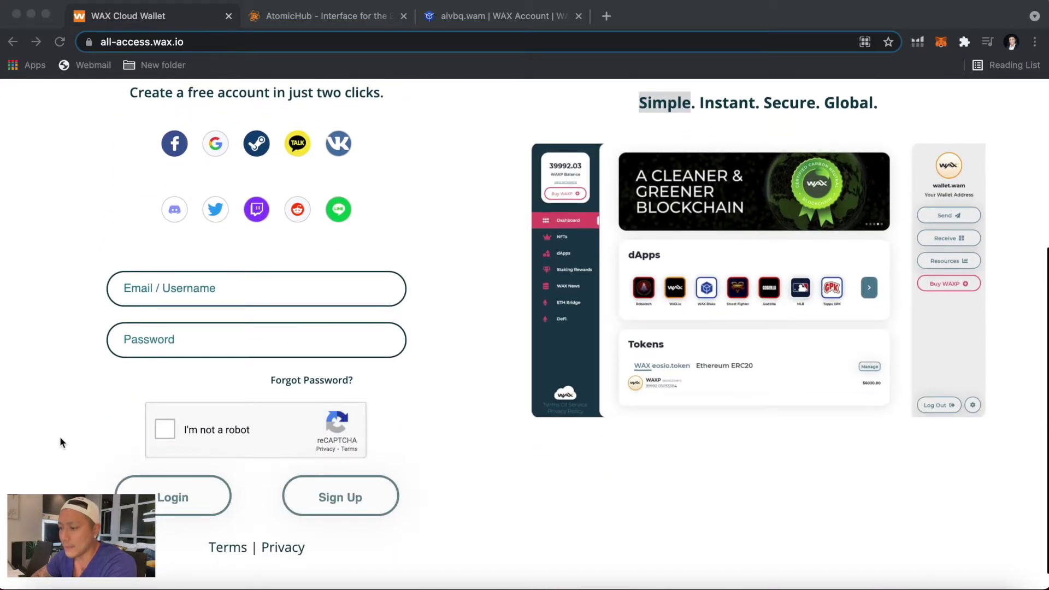
pyautogui.scroll(5, 40, 436)
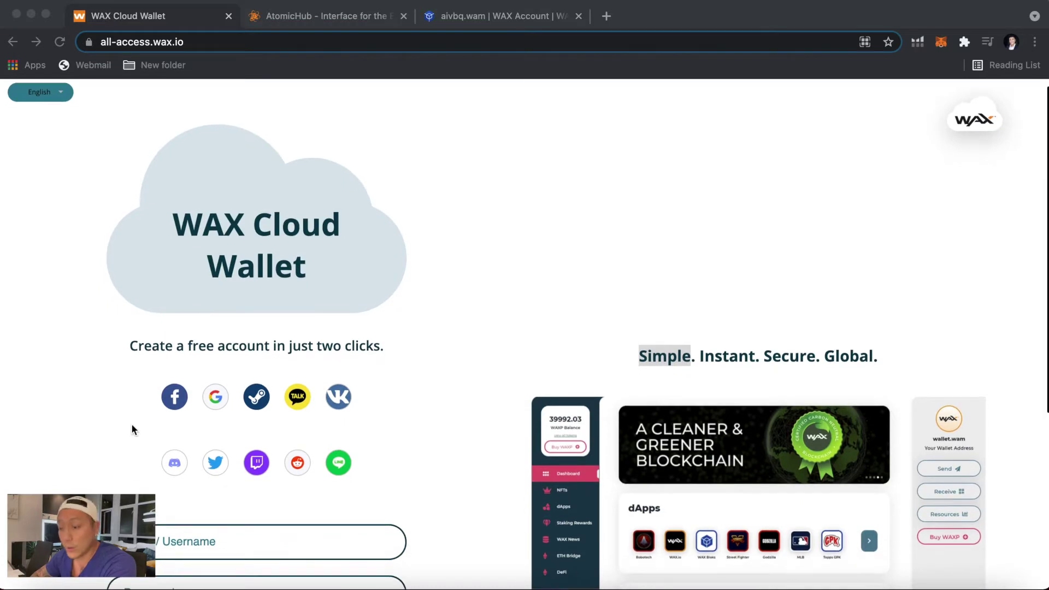
pyautogui.click(215, 398)
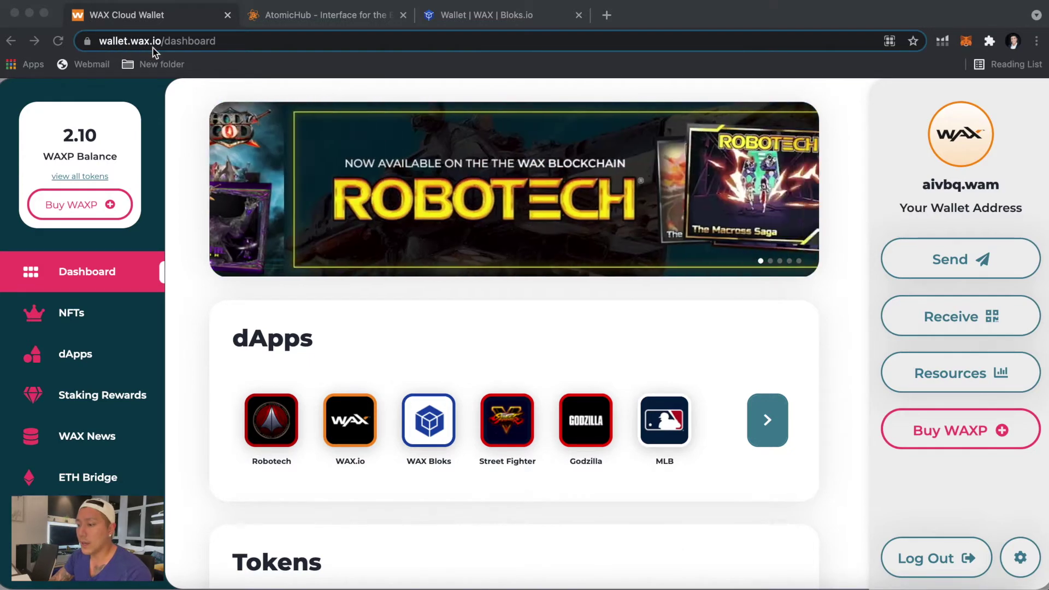
# From the logged-in dashboard with 2.10 WAXP, go to the NFT inventory
pyautogui.click(64, 314)
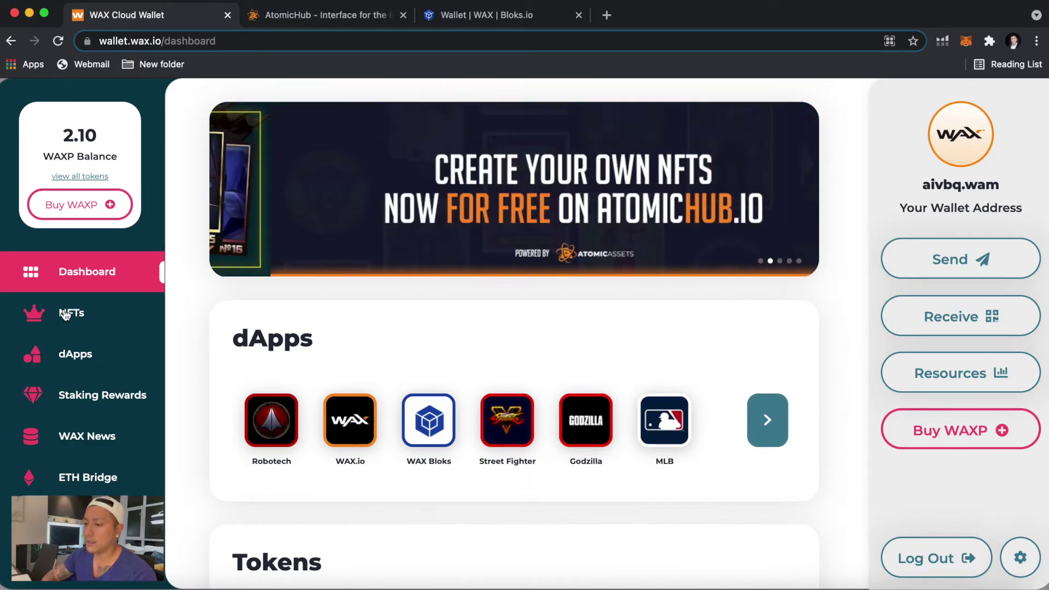
pyautogui.click(65, 314)
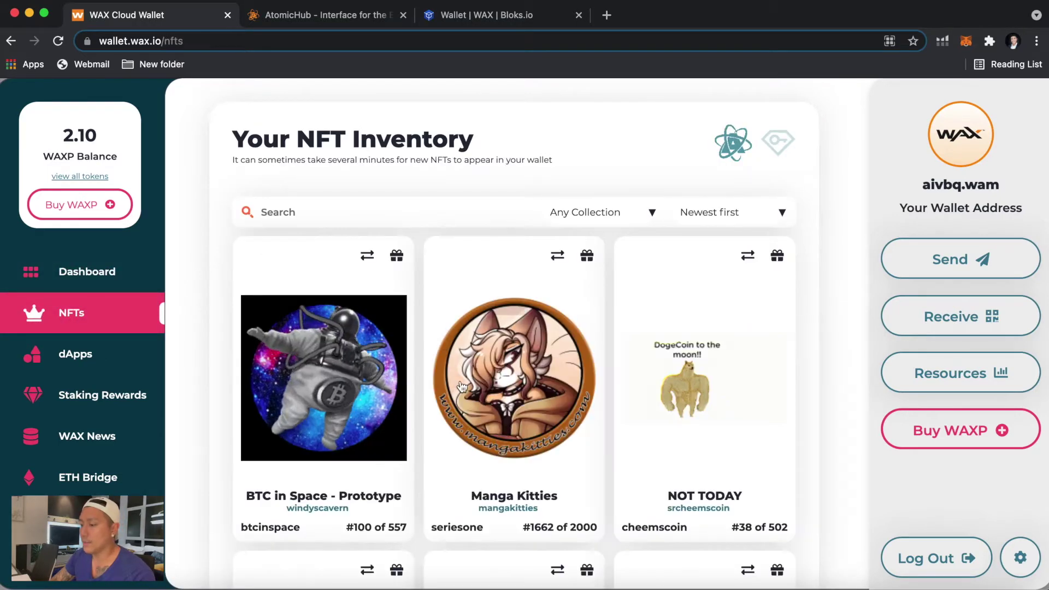
# Scroll the NFT inventory, then review the Buy WAXP exchange list and close it
pyautogui.scroll(-5, 499, 462)
pyautogui.scroll(-6, 498, 462)
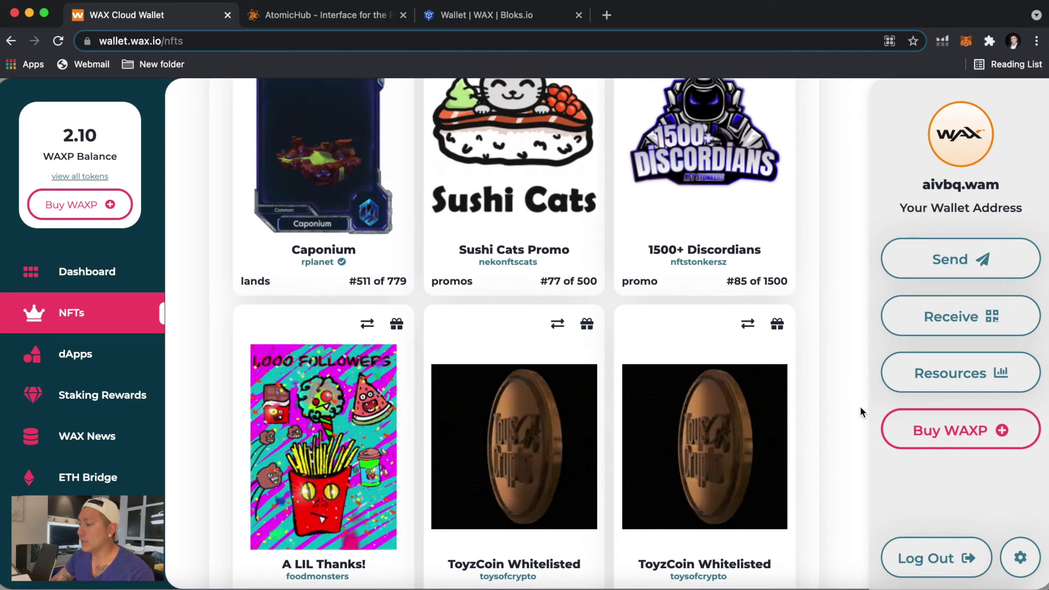
pyautogui.click(958, 428)
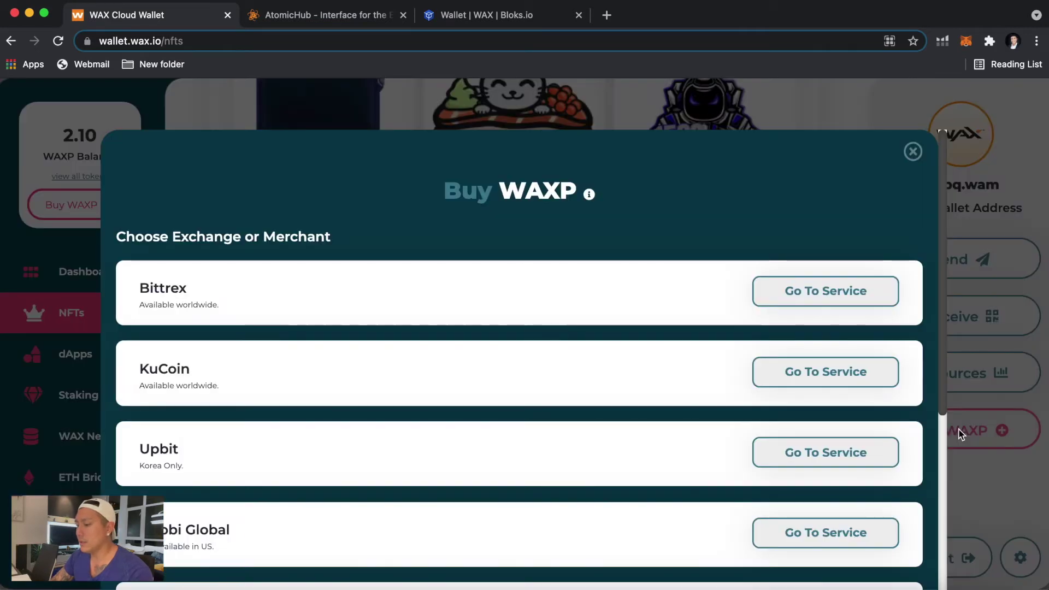
pyautogui.scroll(-2, 660, 311)
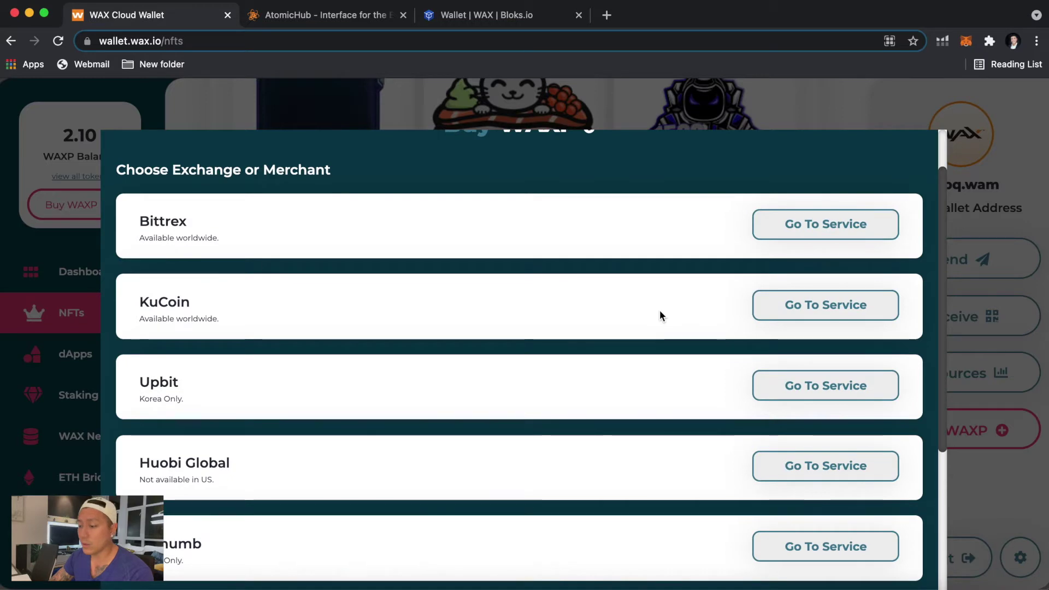
pyautogui.scroll(-6, 660, 311)
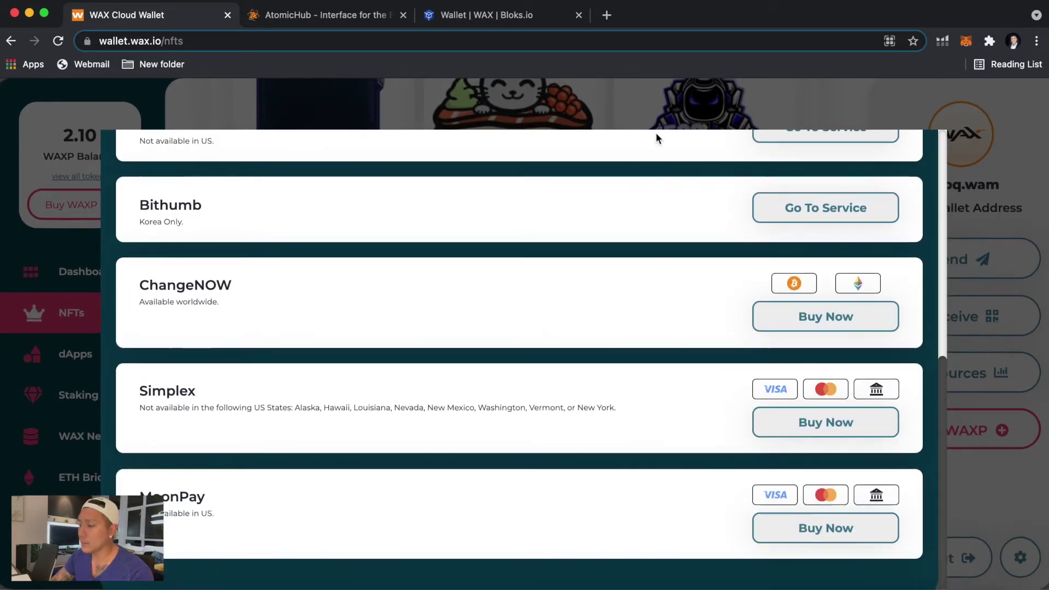
pyautogui.click(655, 119)
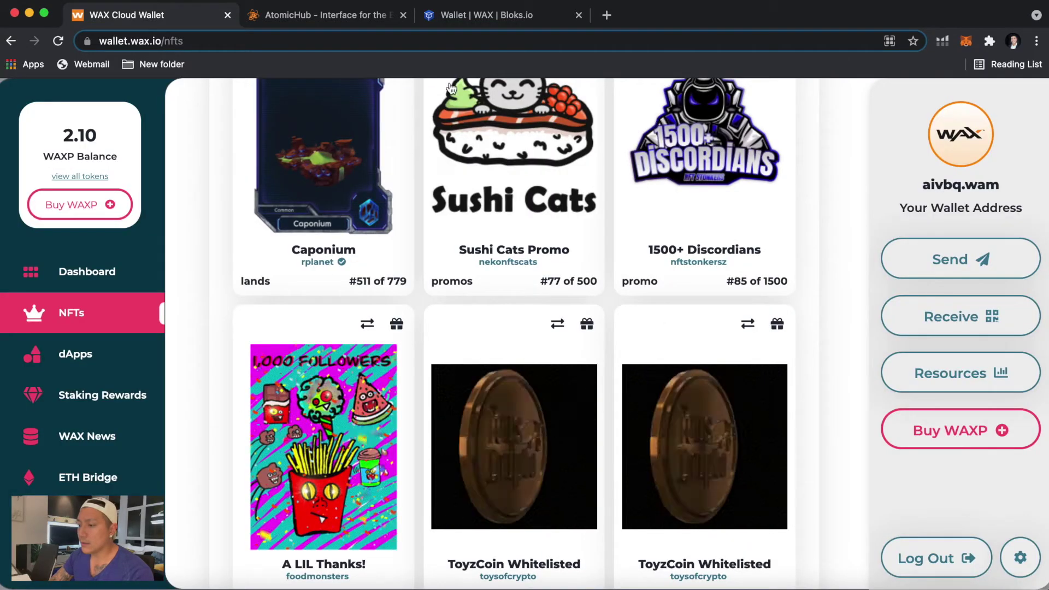
# In the AtomicHub profile inventory, scroll down and open the Caponium #511 asset page
pyautogui.click(309, 22)
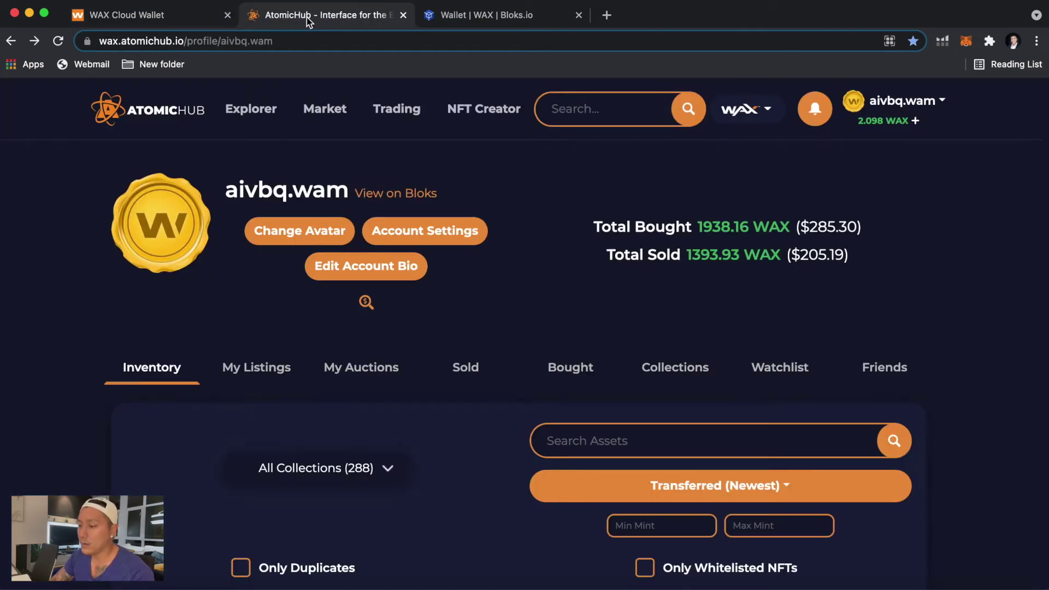
pyautogui.scroll(-3, 360, 376)
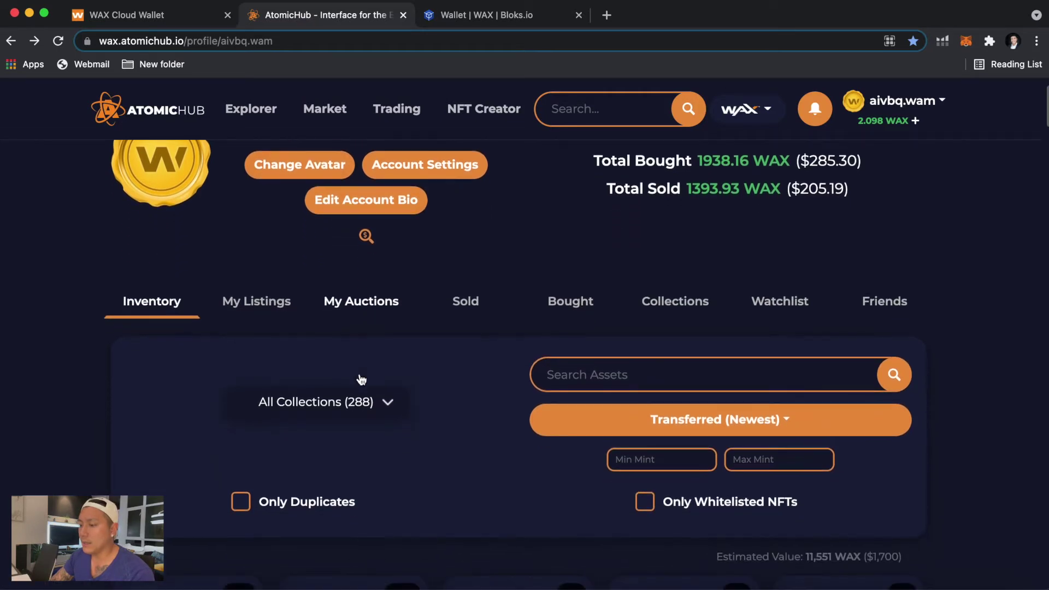
pyautogui.scroll(-5, 360, 377)
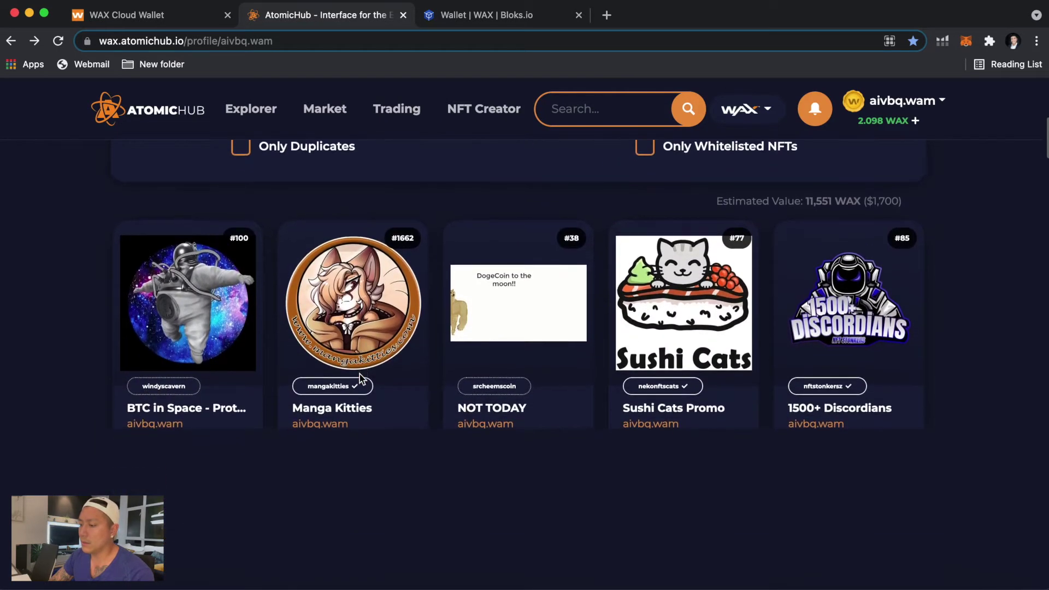
pyautogui.scroll(-2, 340, 435)
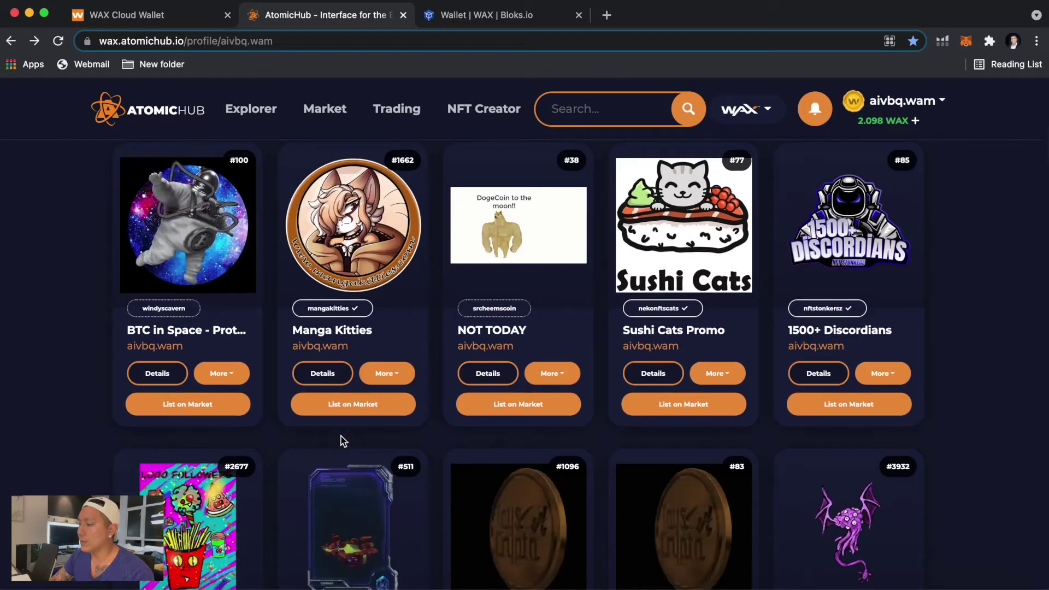
pyautogui.scroll(-1, 341, 436)
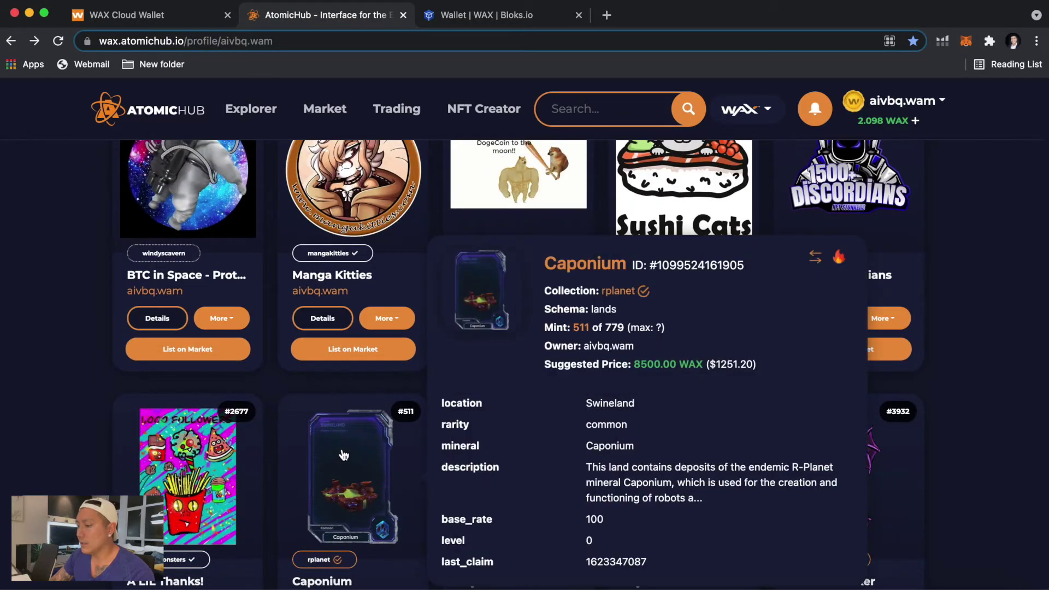
pyautogui.moveTo(344, 455)
pyautogui.scroll(-1, 344, 455)
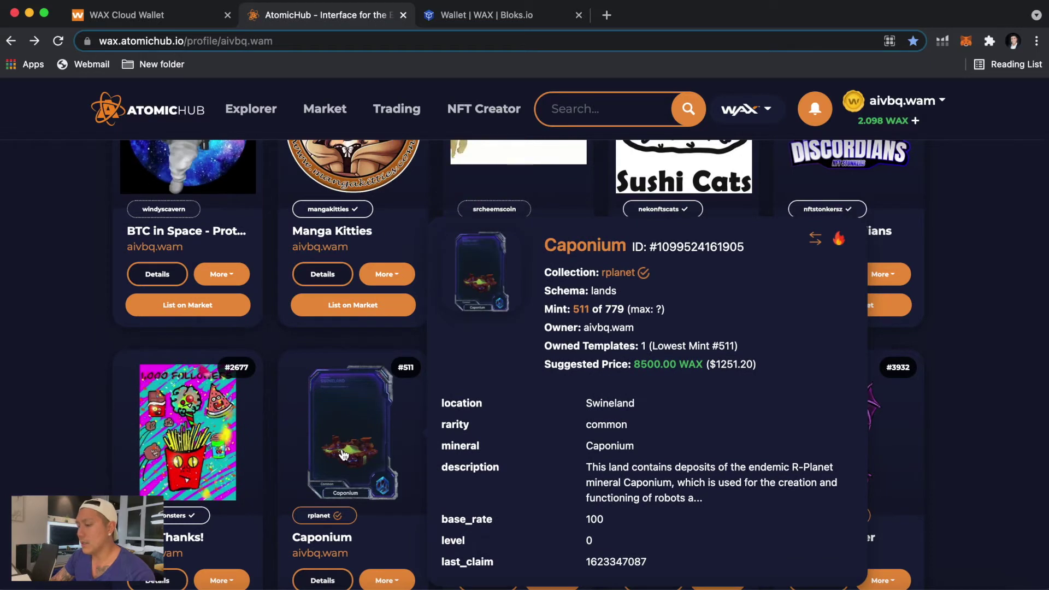
pyautogui.click(344, 456)
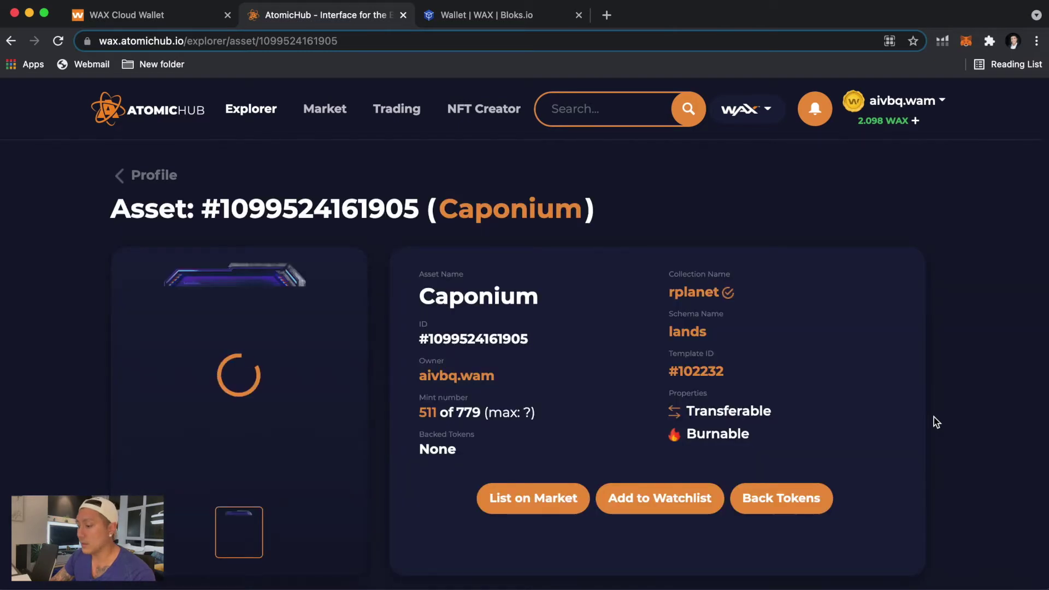
pyautogui.scroll(-4, 934, 417)
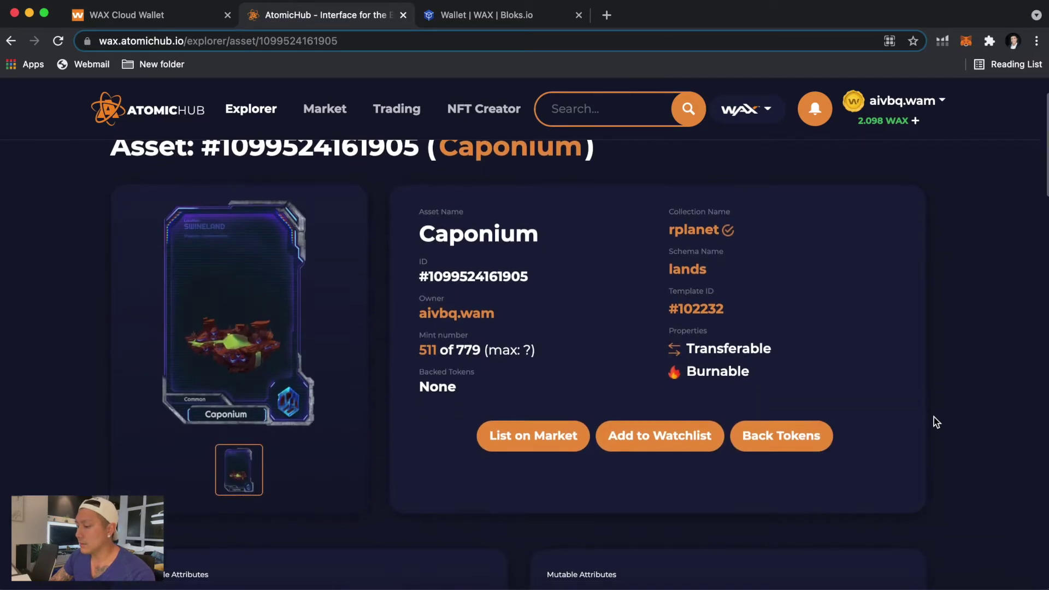
pyautogui.scroll(-10, 934, 417)
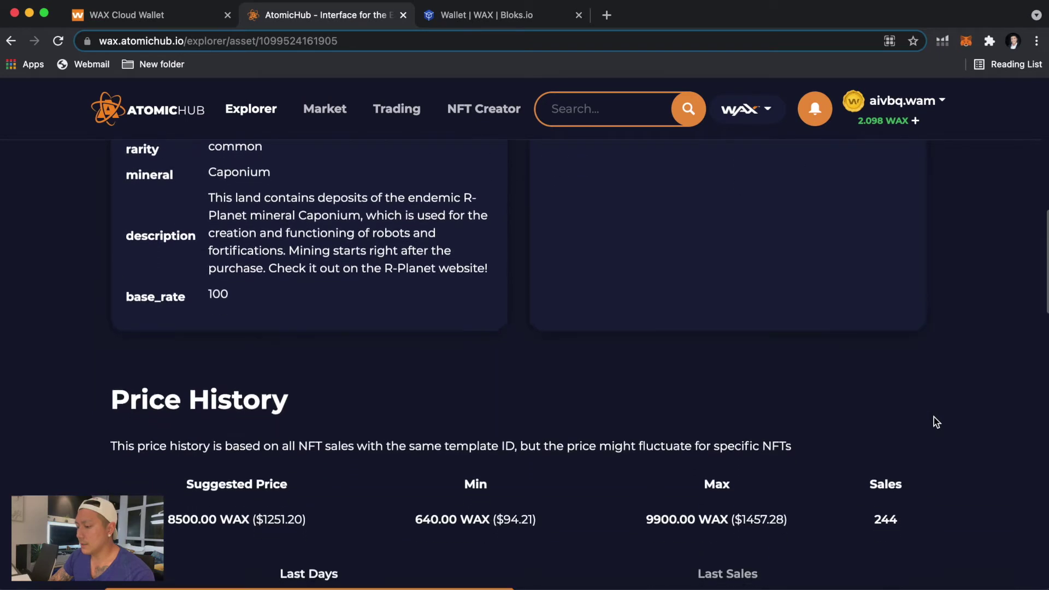
pyautogui.scroll(-4, 933, 421)
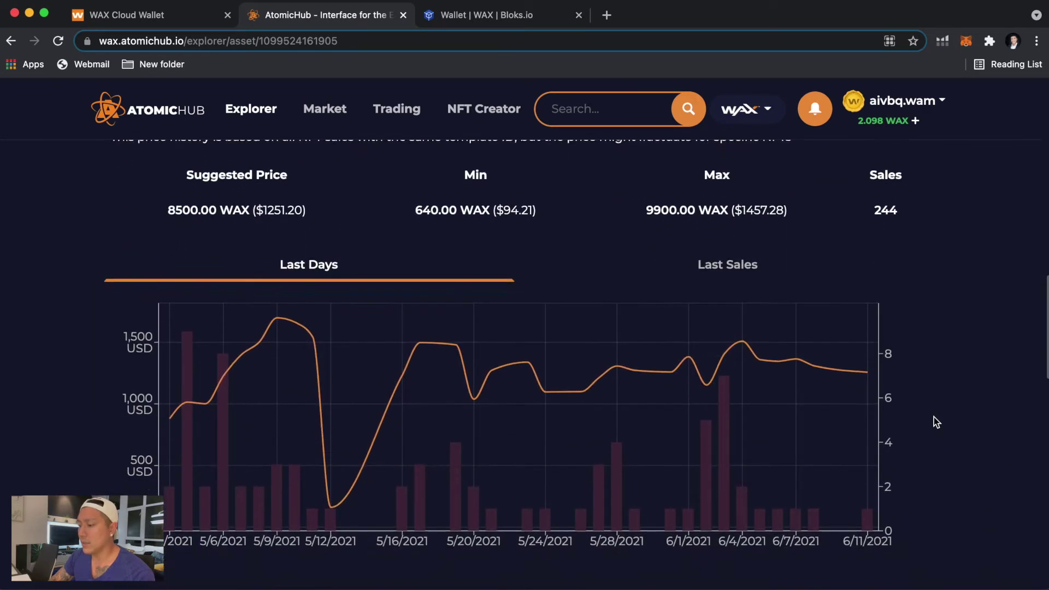
pyautogui.scroll(-5, 933, 418)
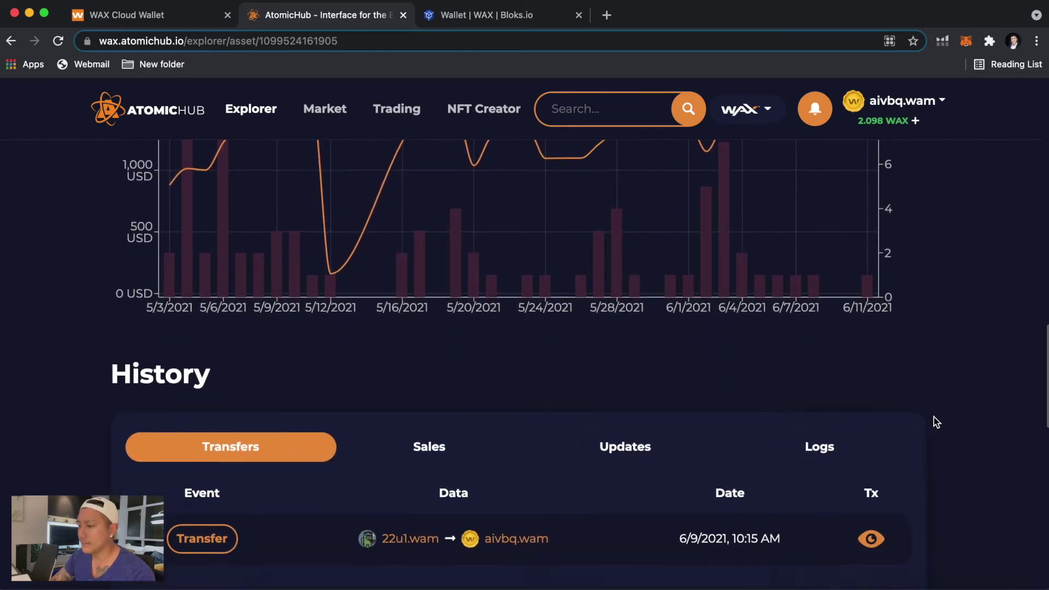
pyautogui.scroll(-2, 933, 418)
pyautogui.scroll(15, 934, 416)
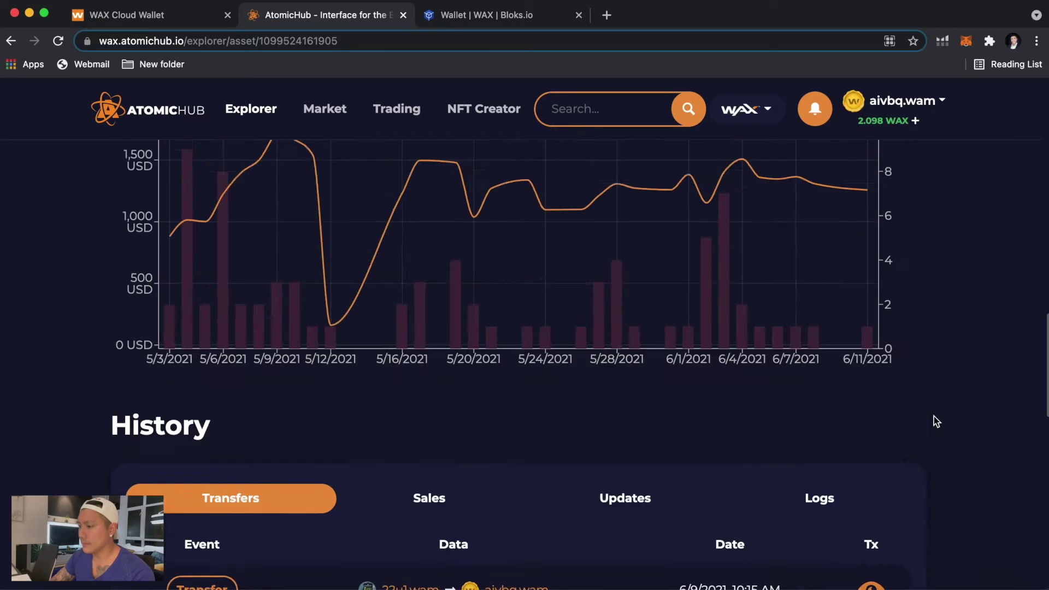
pyautogui.scroll(8, 933, 417)
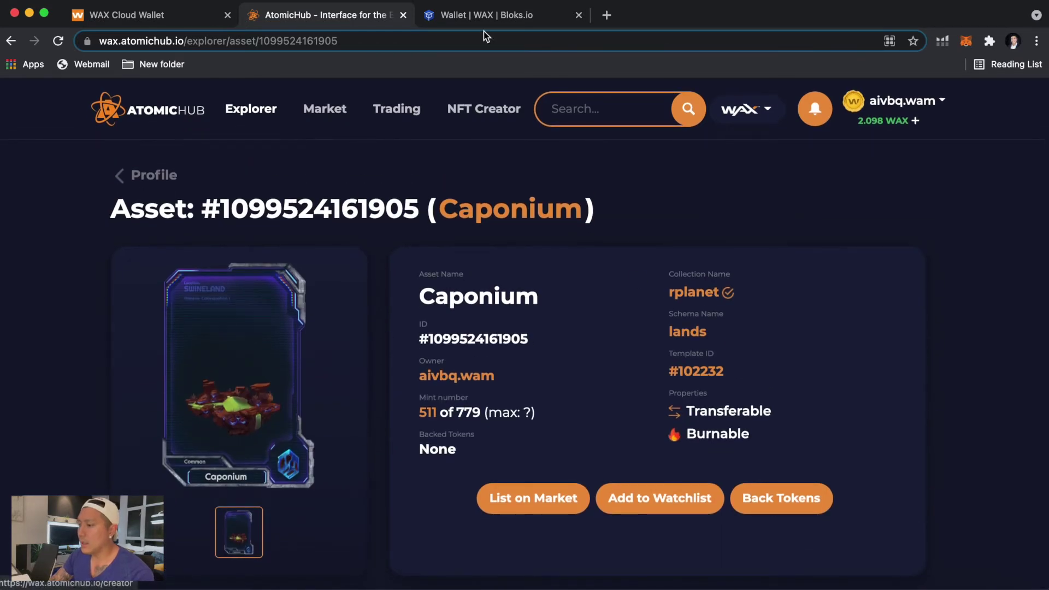
# On Bloks.io, view the account resources: RAM 77%, CPU 53%, NET 5% used
pyautogui.click(484, 18)
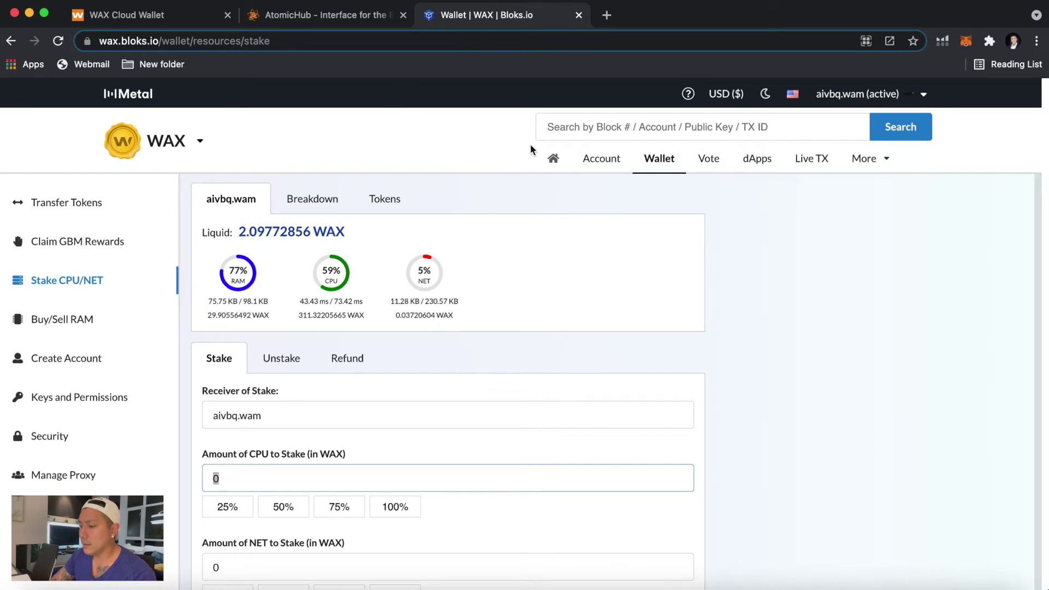
pyautogui.click(604, 163)
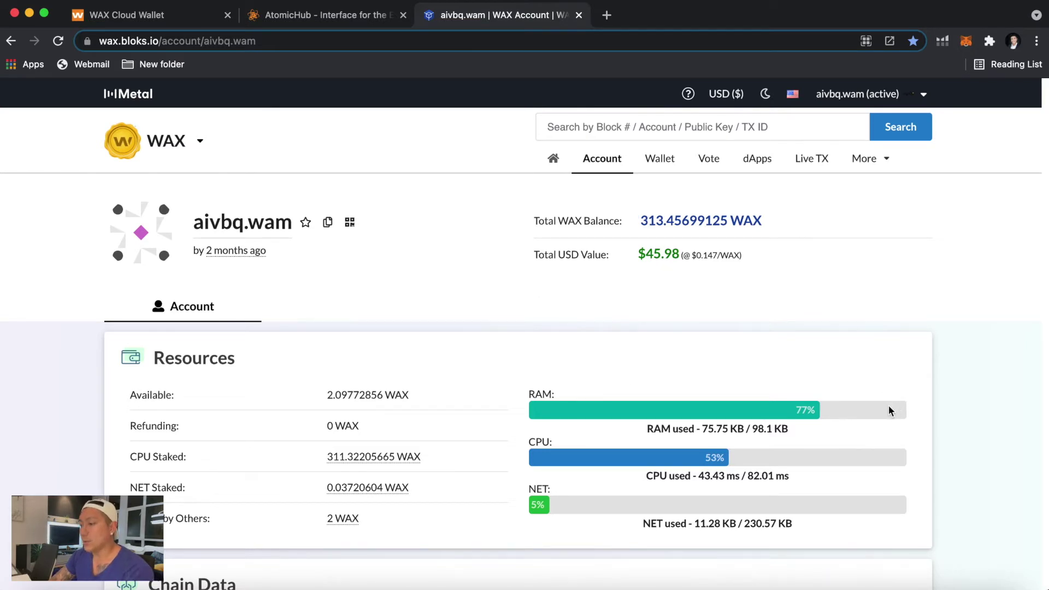
# Review the Bloks.io Buy RAM form, then return to the account's resources overview
pyautogui.click(663, 163)
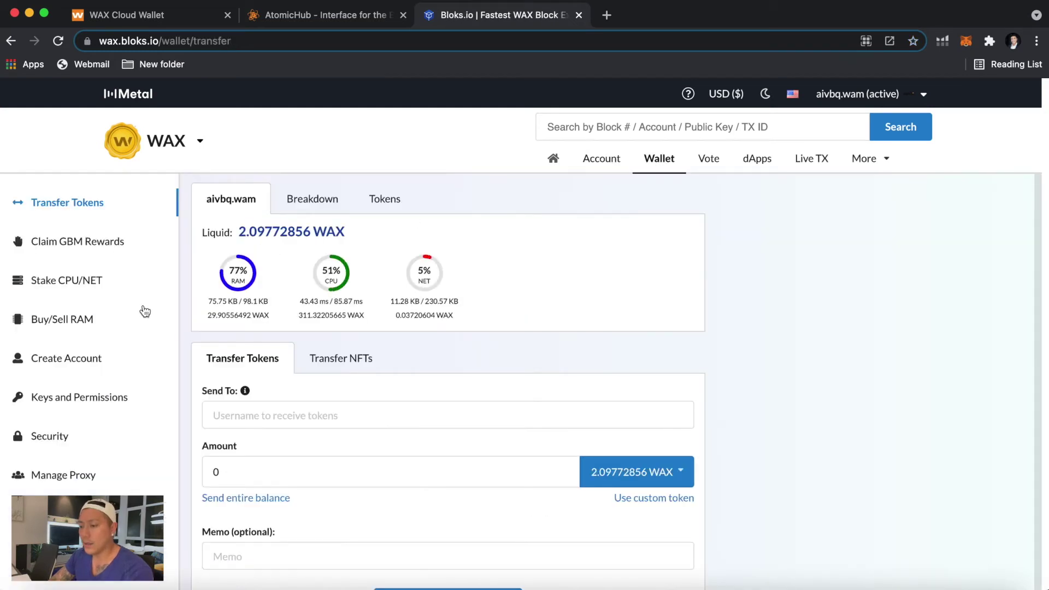
pyautogui.click(96, 321)
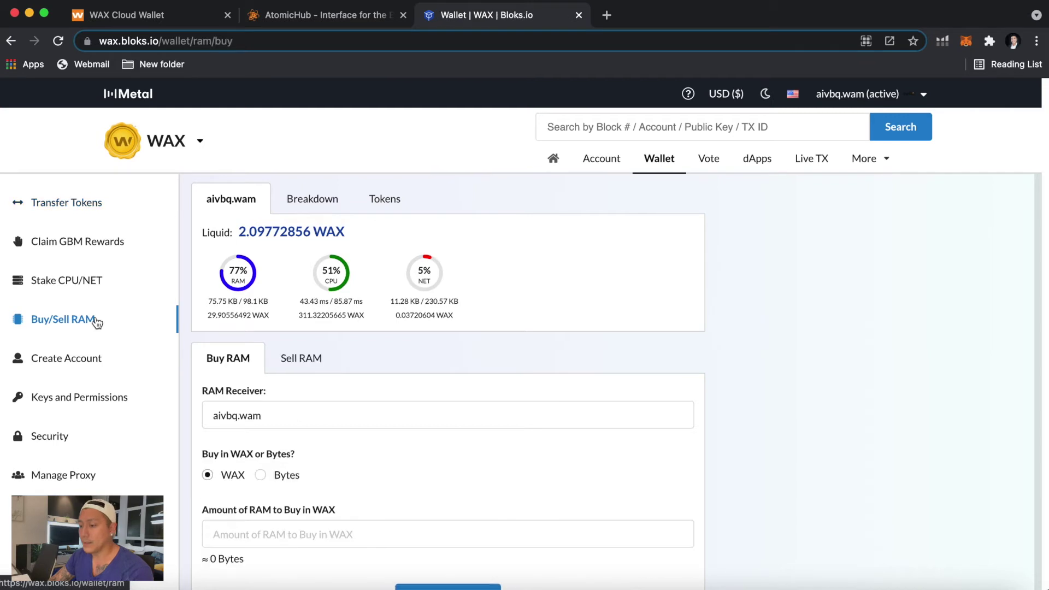
pyautogui.scroll(-4, 287, 387)
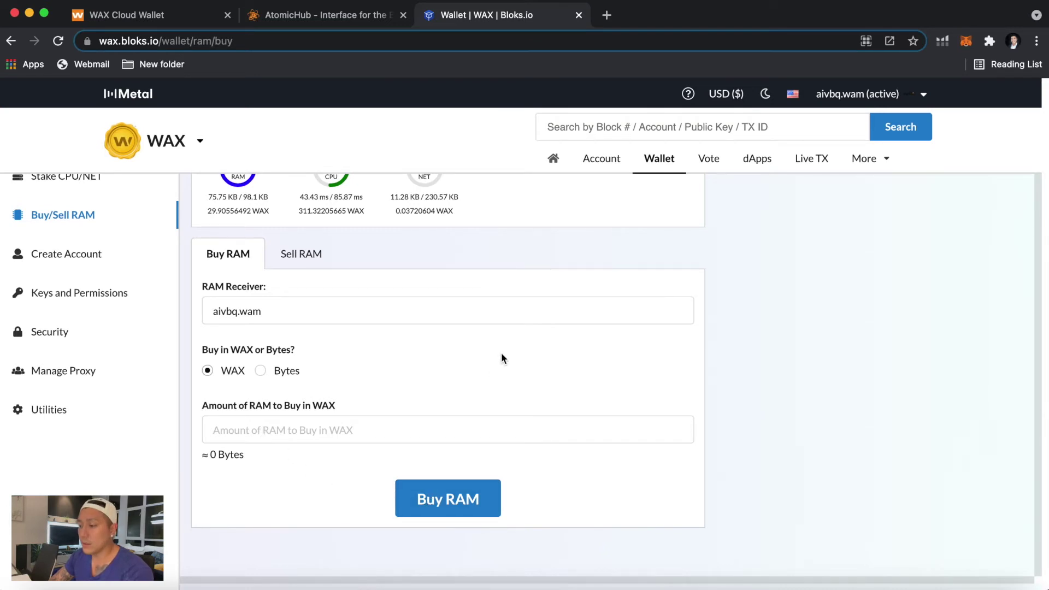
pyautogui.scroll(2, 503, 359)
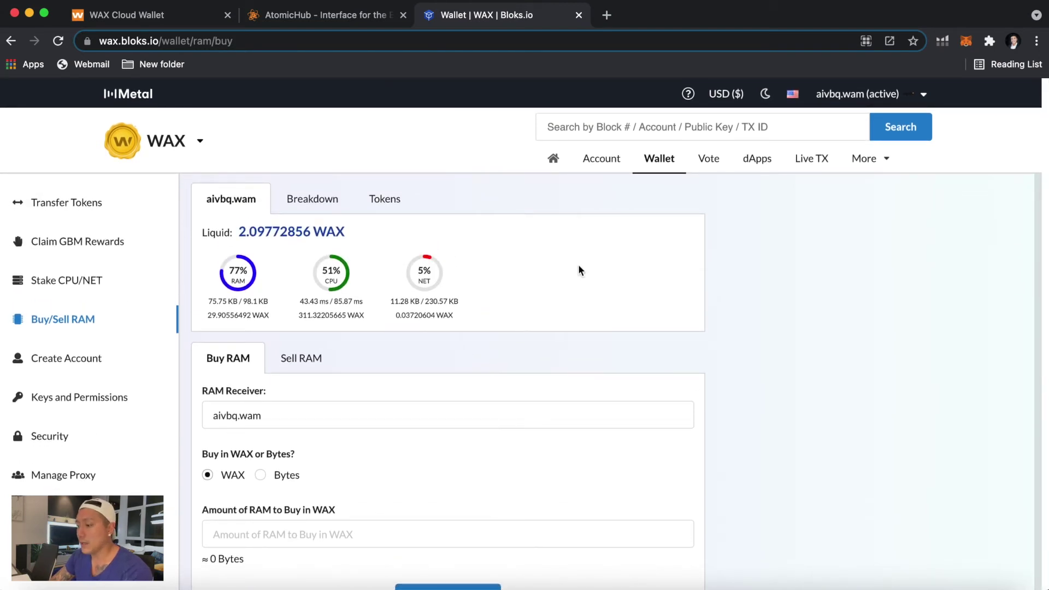
pyautogui.click(602, 162)
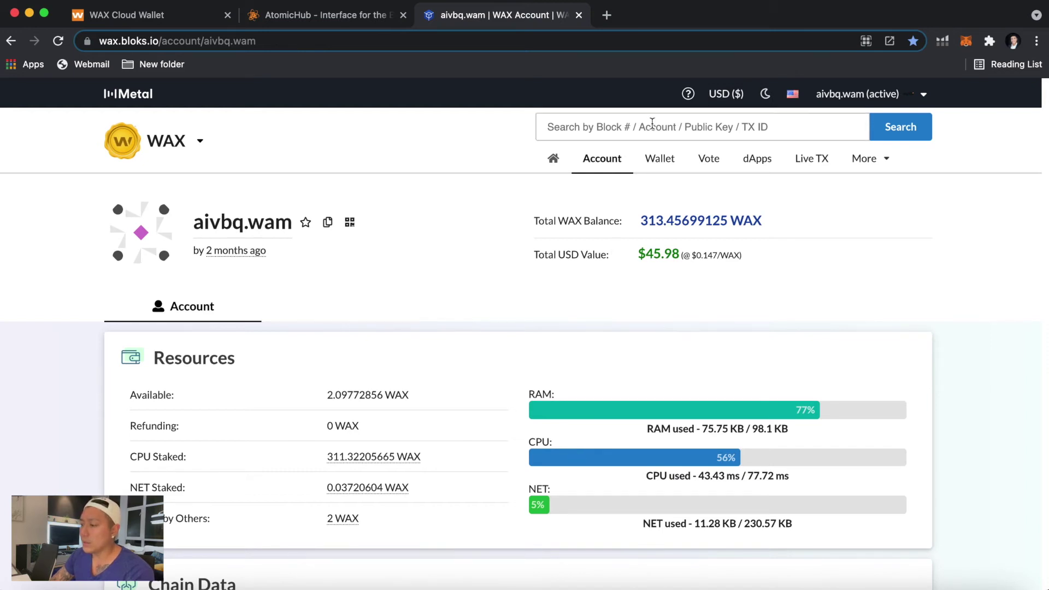
# Open the Stake CPU/NET form from the Bloks.io Wallet section and scroll through it
pyautogui.click(660, 158)
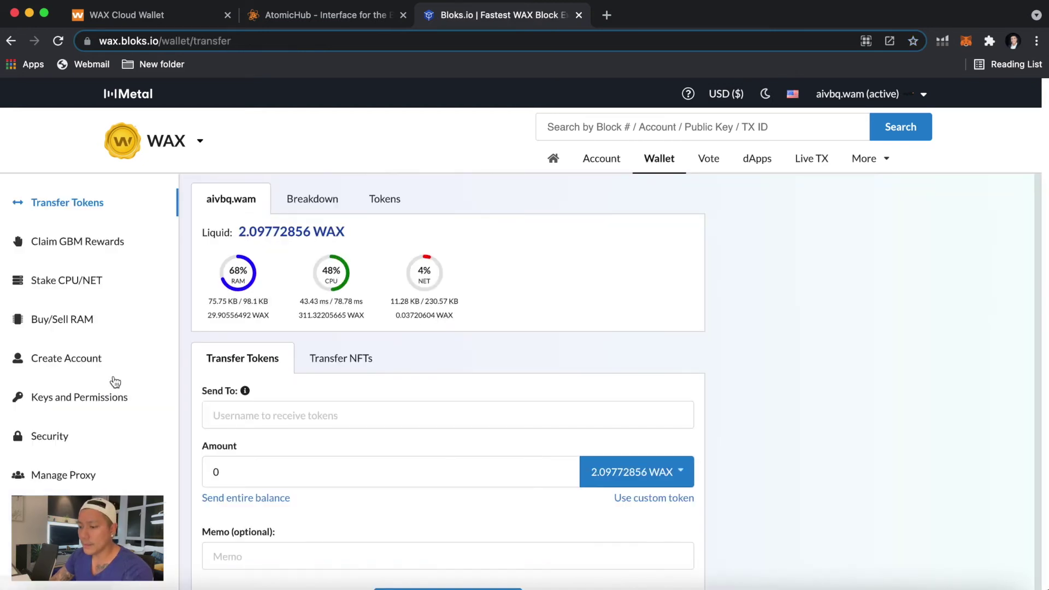
pyautogui.click(78, 290)
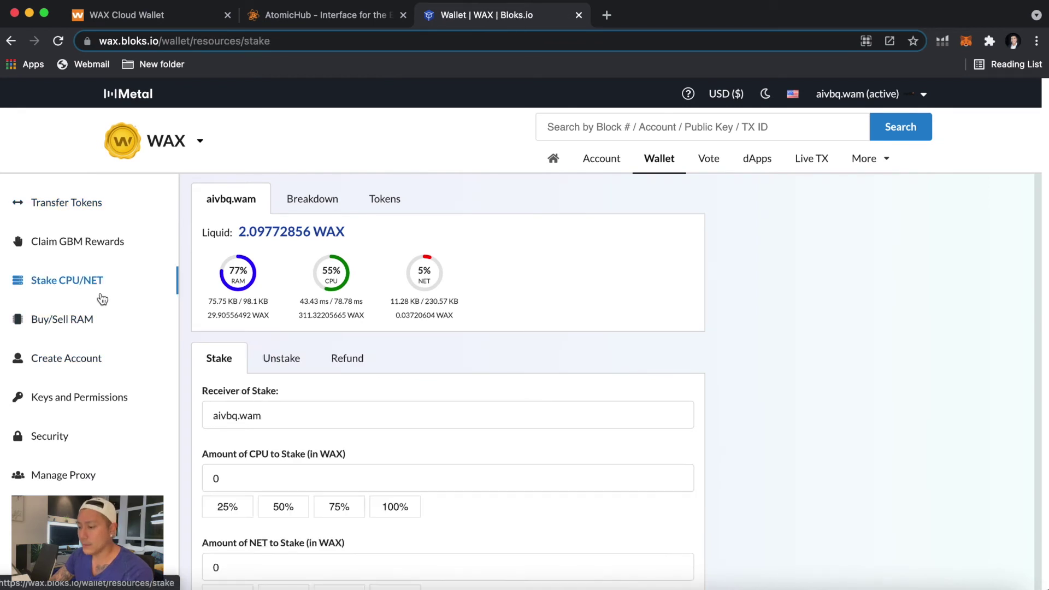
pyautogui.scroll(-3, 258, 402)
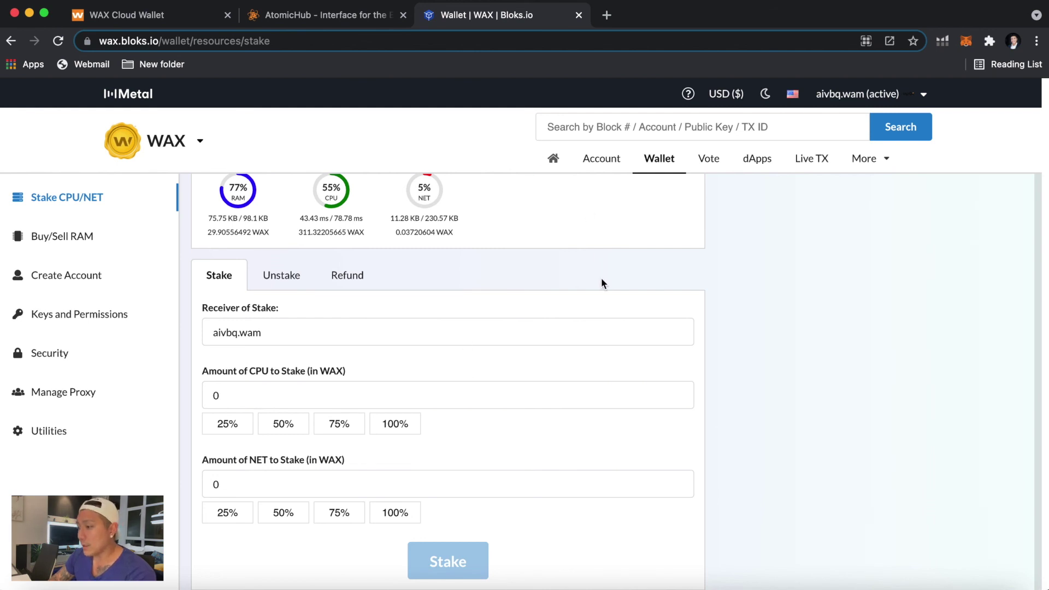
pyautogui.scroll(3, 601, 282)
# Go back via AtomicHub to the WAX Cloud Wallet NFT inventory, scrolled to the top
pyautogui.click(325, 16)
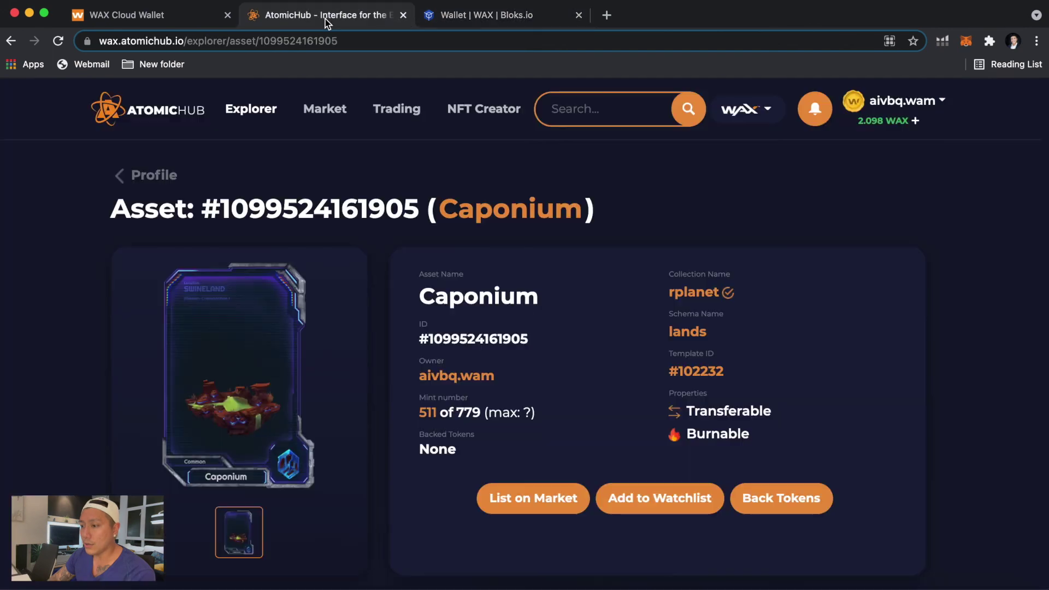
pyautogui.click(159, 16)
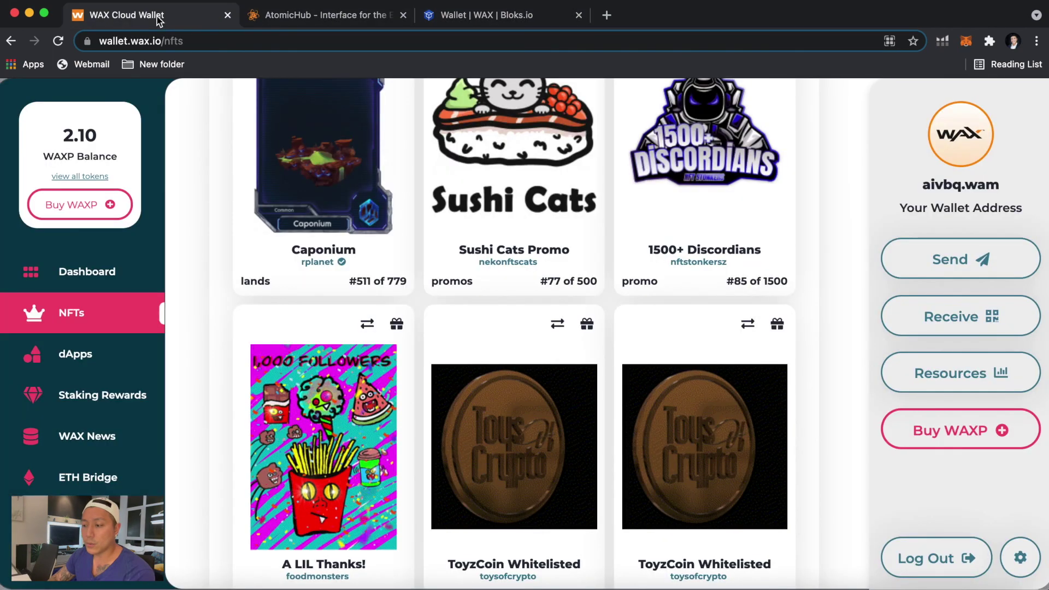
pyautogui.scroll(5, 381, 240)
pyautogui.scroll(2, 382, 244)
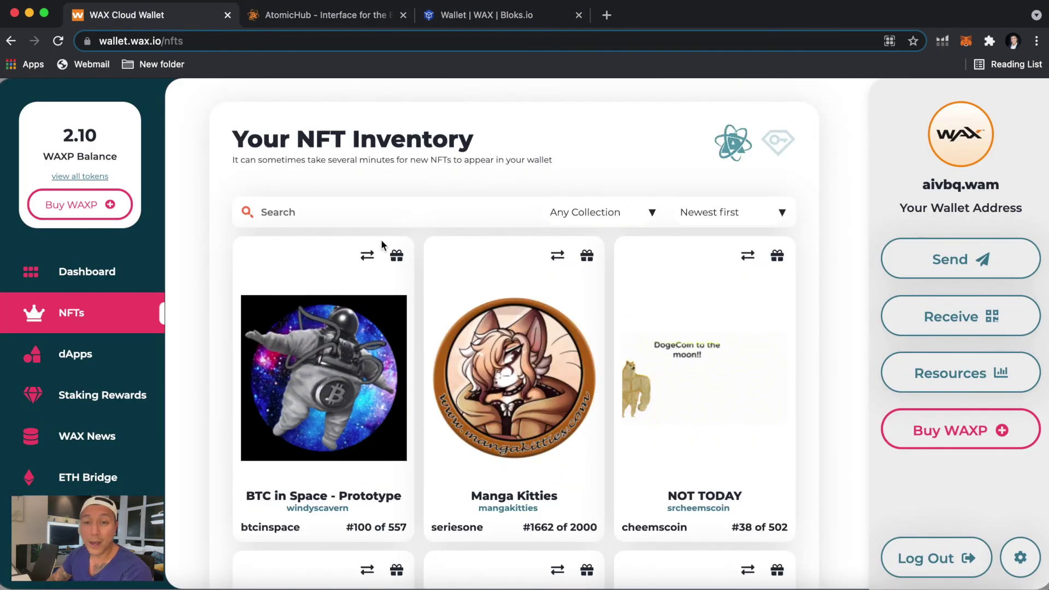